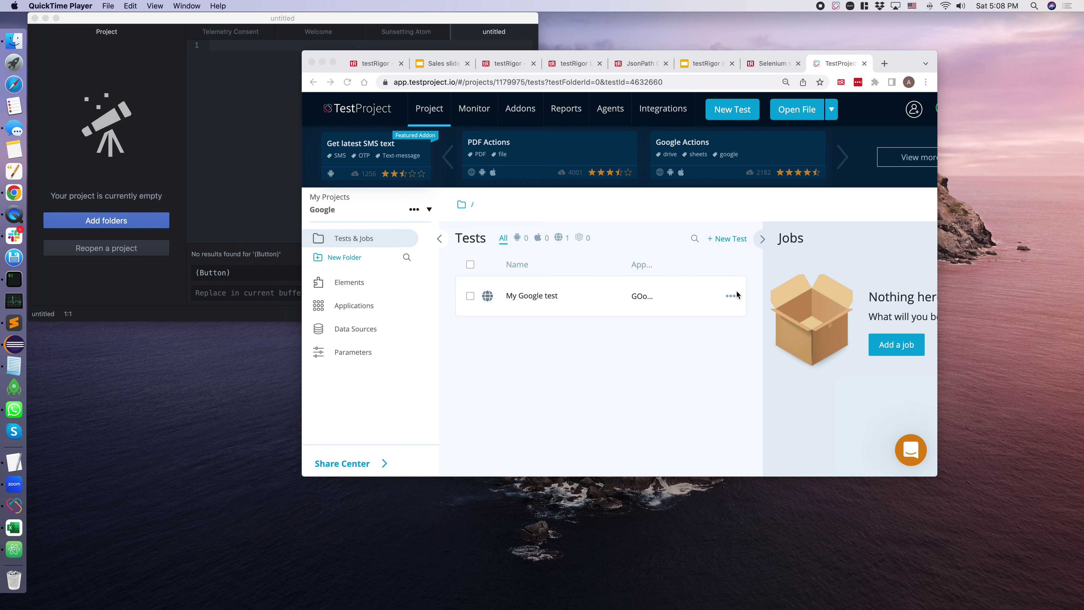
Export My Google test as a manual test, save it as My-Google-test on the Desktop, and open the file in Excel.
left_click(716, 261)
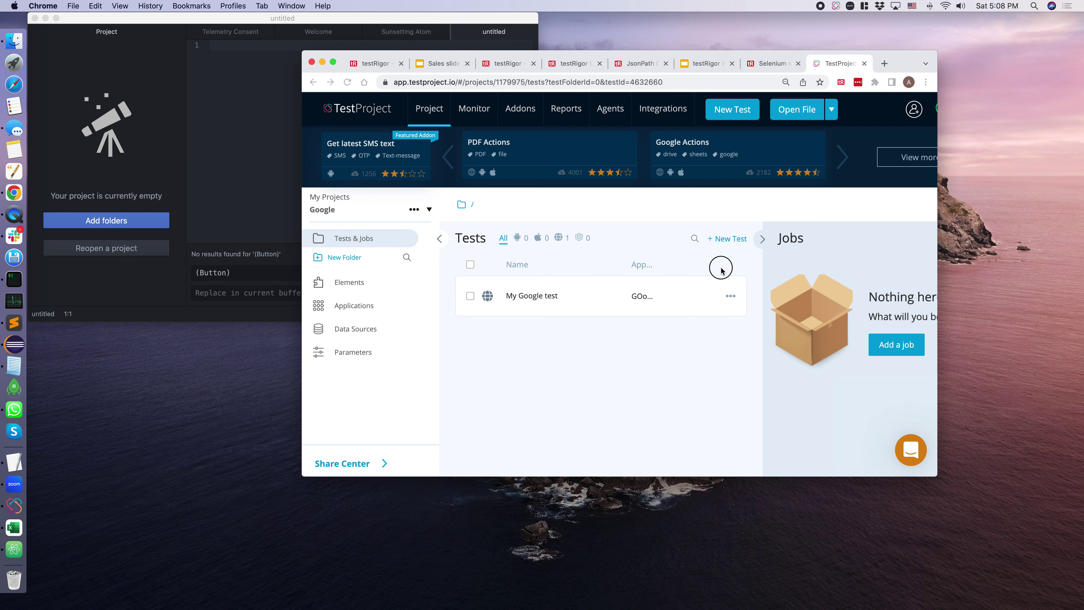
left_click(730, 296)
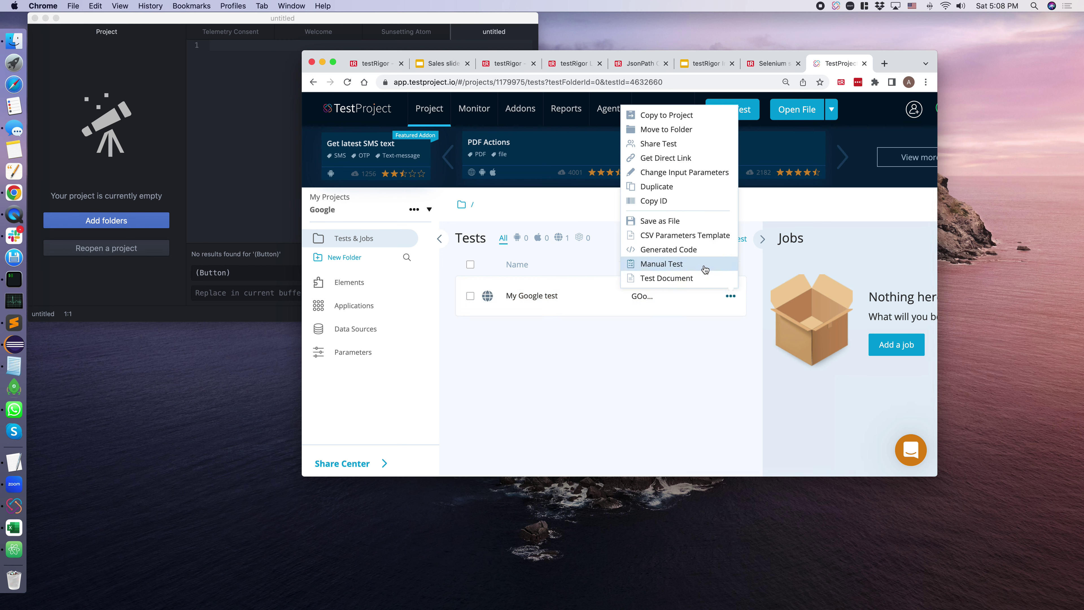
left_click(662, 264)
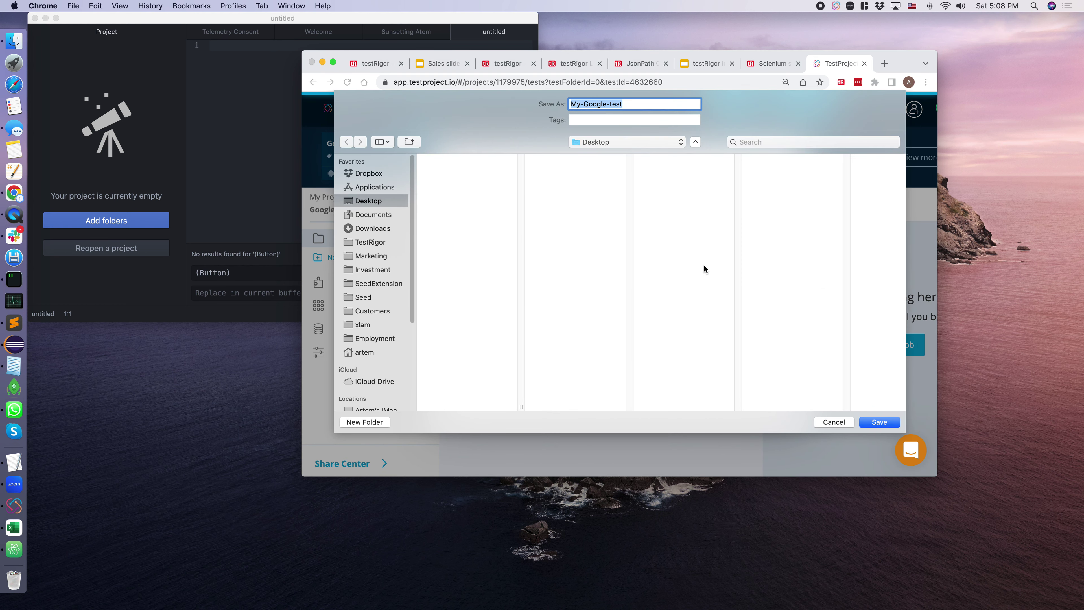
left_click(878, 422)
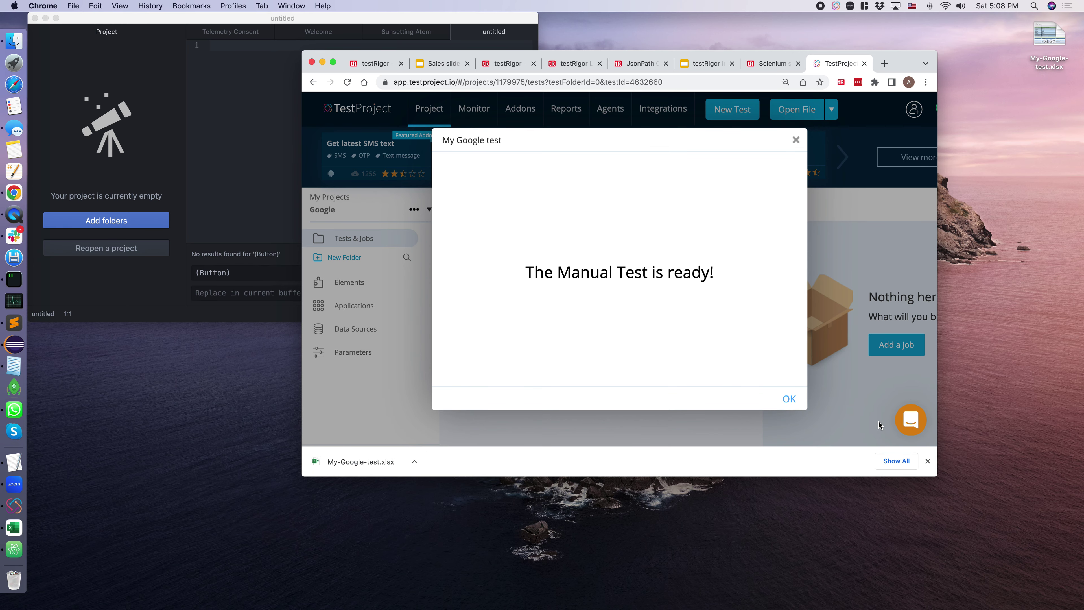
left_click(380, 460)
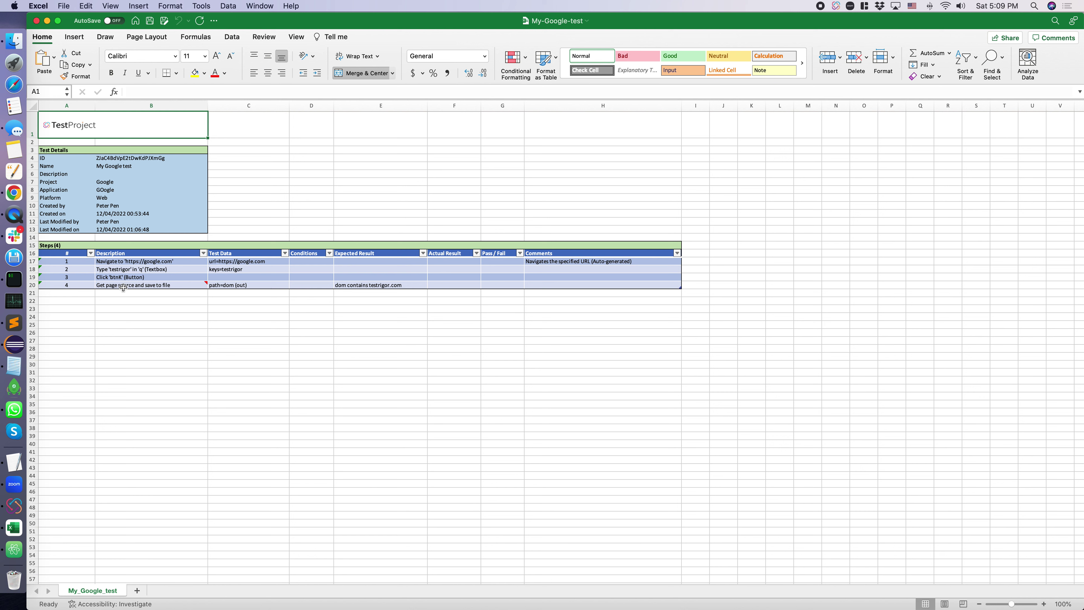
Copy step 4's expected result "dom contains testrigor.com" over that step's description in cell B20.
mouse_move(123, 287)
left_click(380, 283)
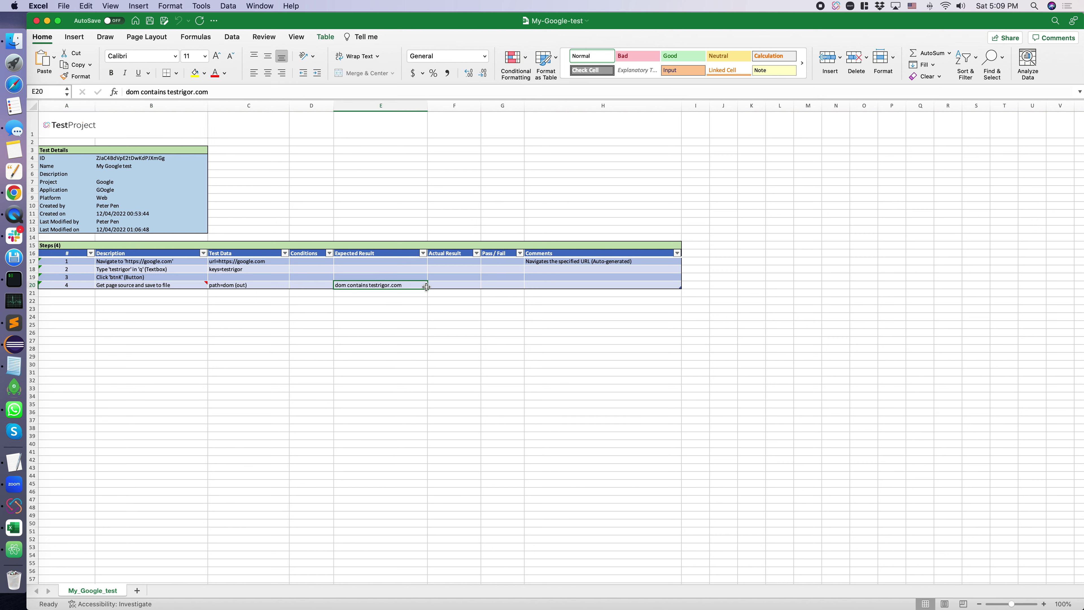
key("super+c")
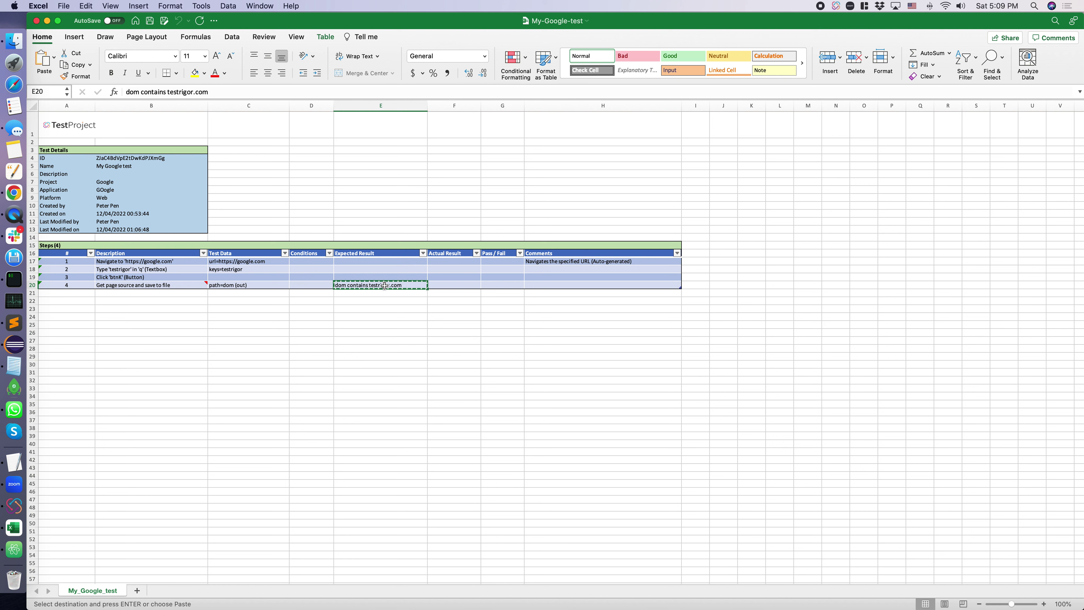
key("super+a")
left_click(131, 287)
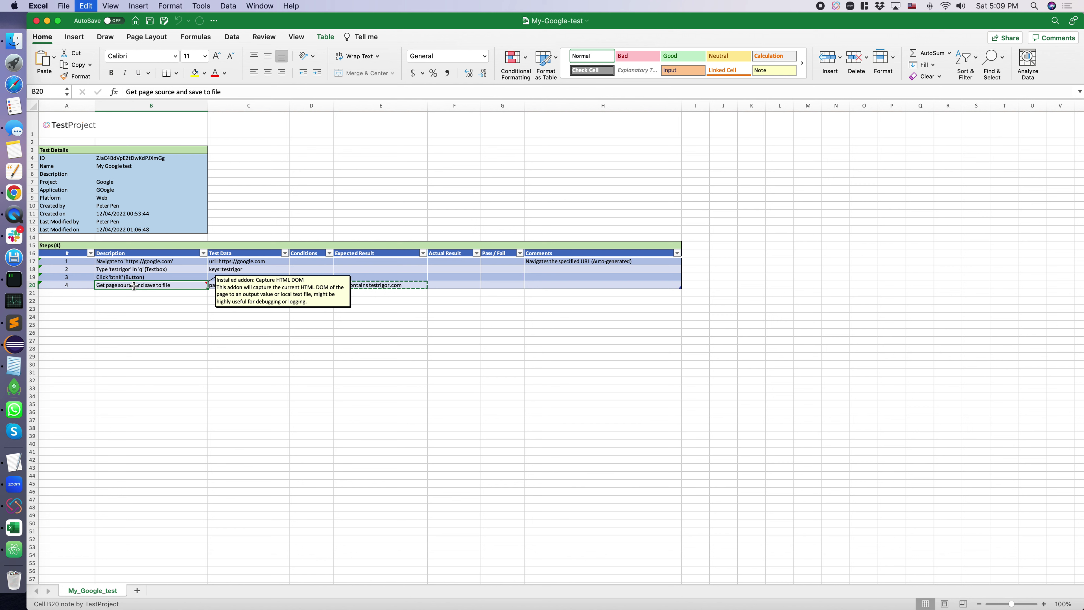
key("super+v")
left_click(139, 300)
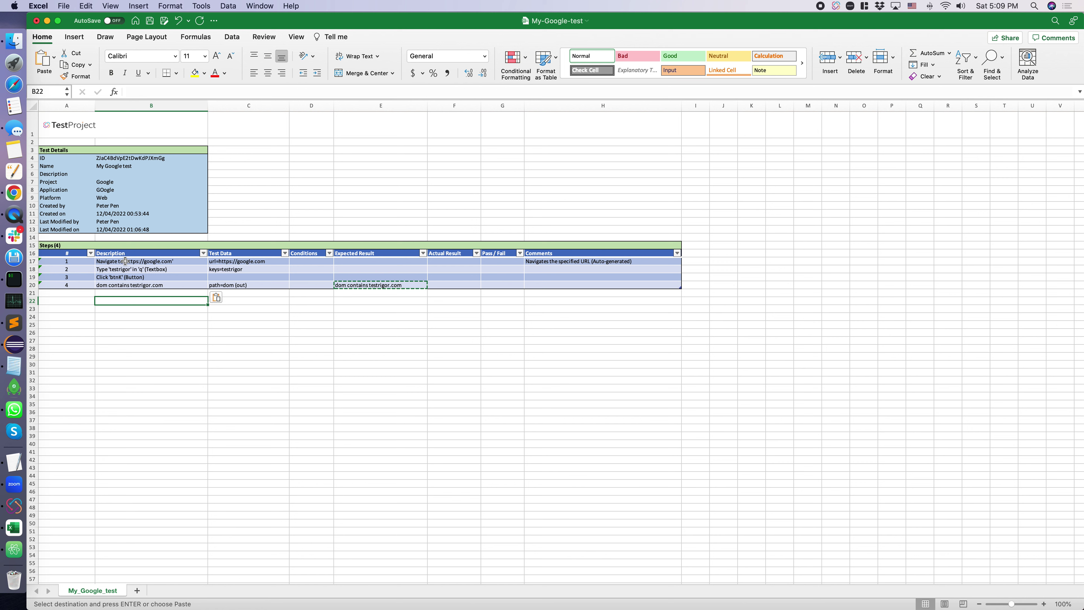
Copy the four step descriptions, close the workbook, and paste them into the untitled file in Atom.
left_click_drag(125, 260, 126, 282)
key("super+c")
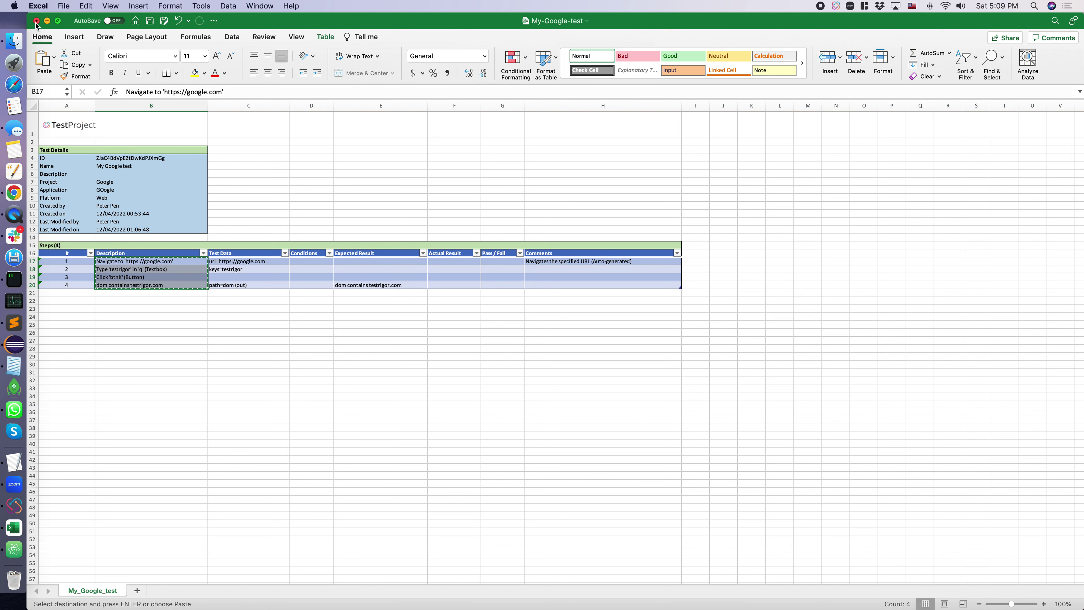
left_click(36, 22)
left_click(530, 81)
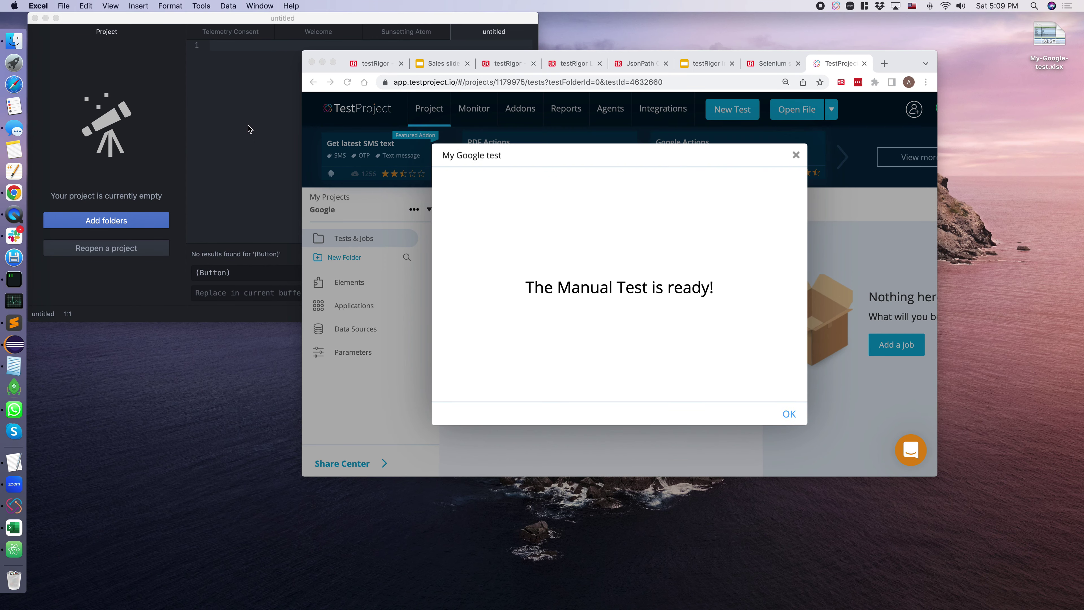
left_click(248, 125)
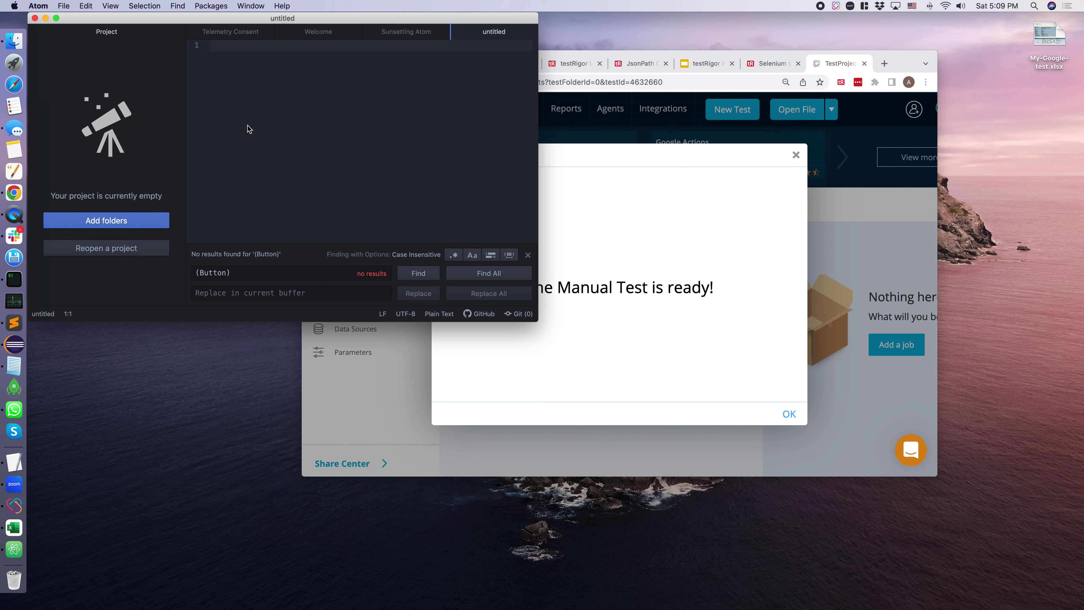
key("super+v")
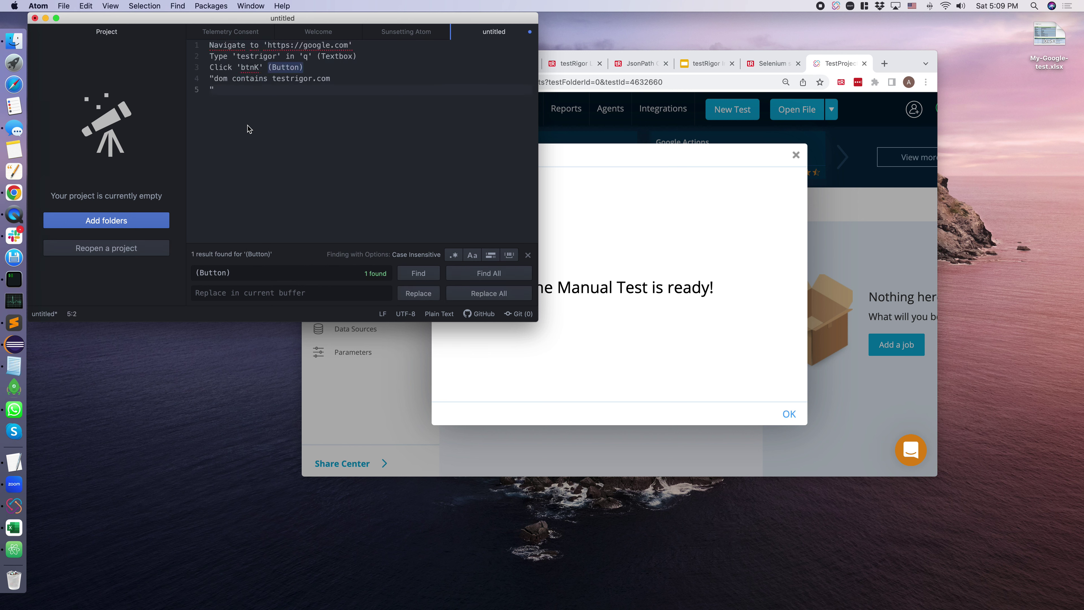
Replace all single quotes in the pasted steps with double quotes.
key("super+f")
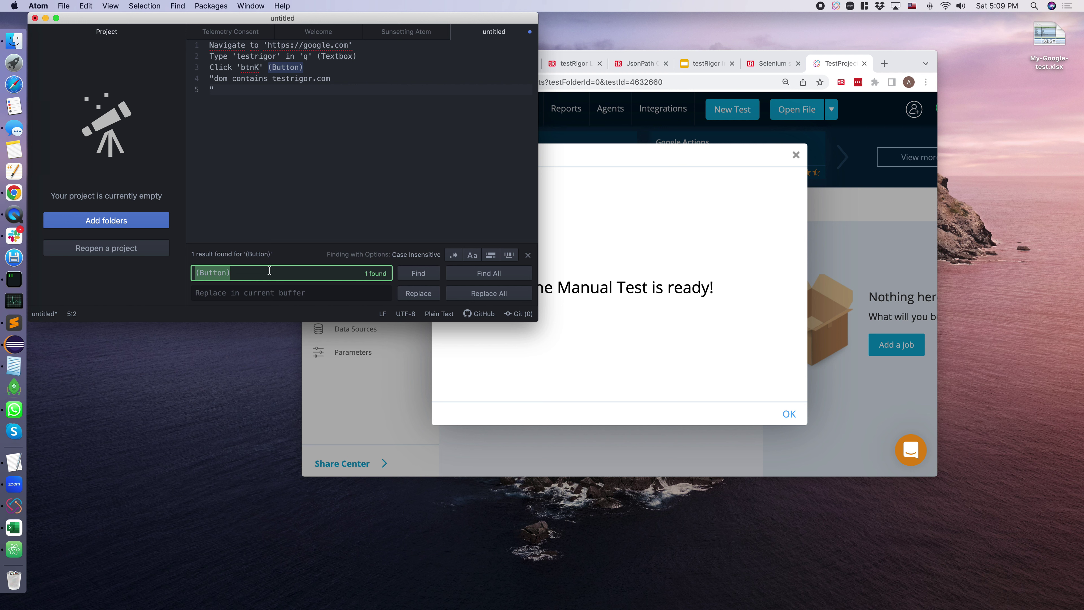
key("BackSpace")
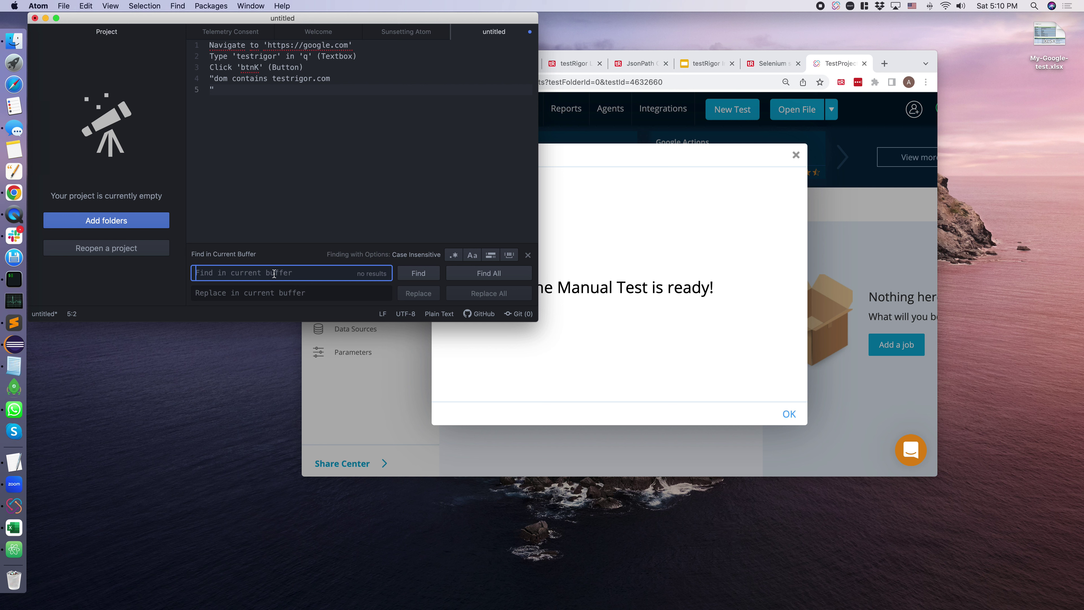
type("'")
left_click(287, 291)
type("\"")
left_click(485, 299)
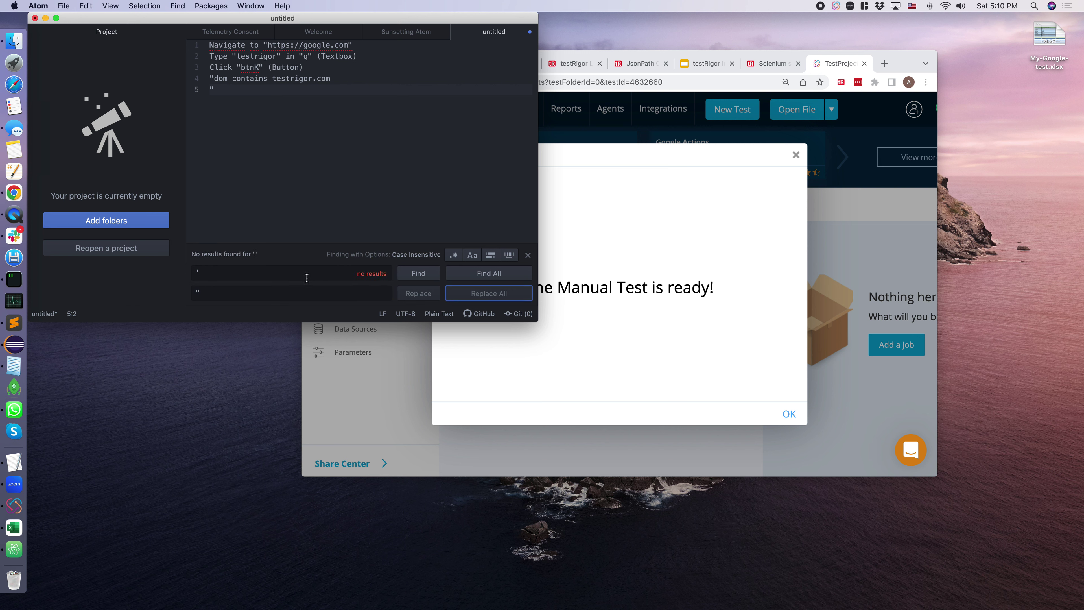
Replace all occurrences of "Navigate to" with "open URL".
left_click(243, 274)
left_click_drag(209, 45, 259, 44)
key("super+c")
left_click(254, 276)
key("super+v")
left_click(254, 294)
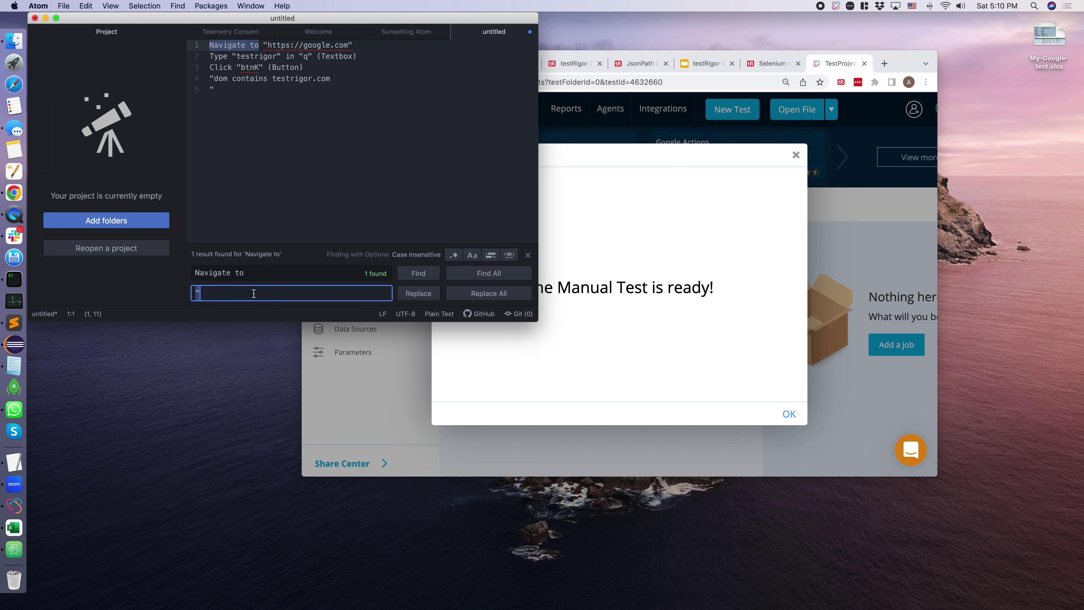
type("open URL")
left_click(488, 298)
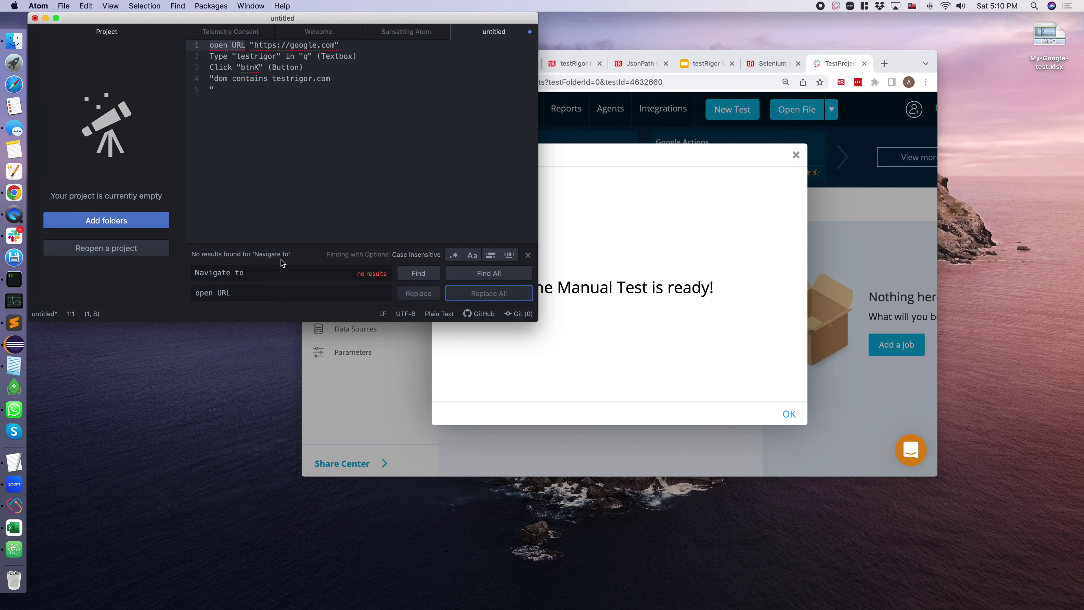
Remove all occurrences of "(Textbox)" from the steps by replacing them with nothing.
left_click_drag(357, 56, 317, 56)
key("super+c")
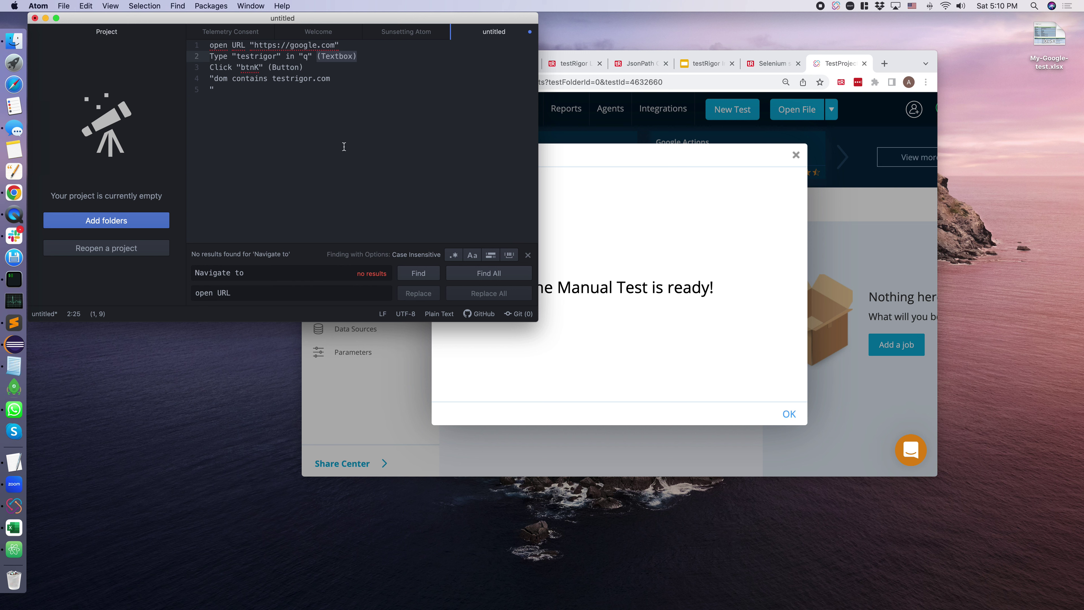
key("super+f")
key("super+v")
left_click(254, 293)
key("super+a")
key("BackSpace")
left_click(515, 300)
Remove all occurrences of "(Button)" from the steps and clear the search term.
double_click(220, 272)
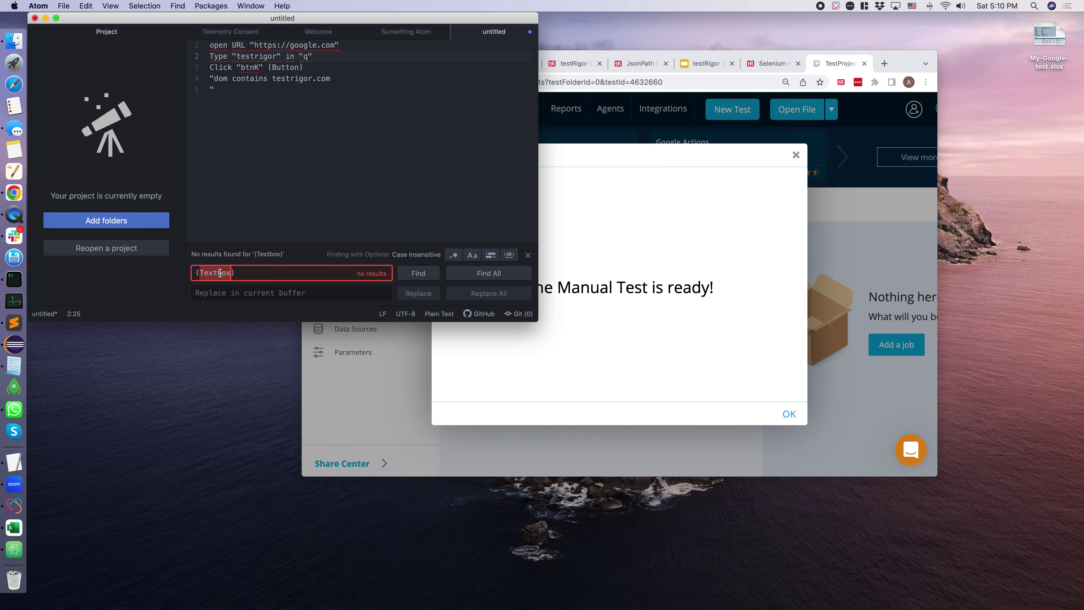
type("Button")
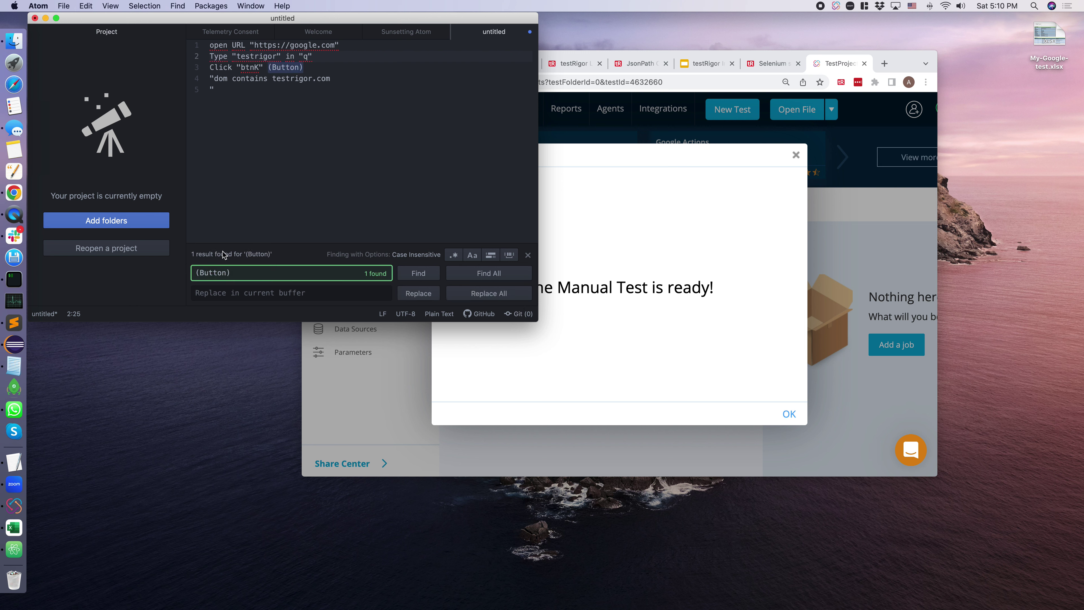
left_click(504, 295)
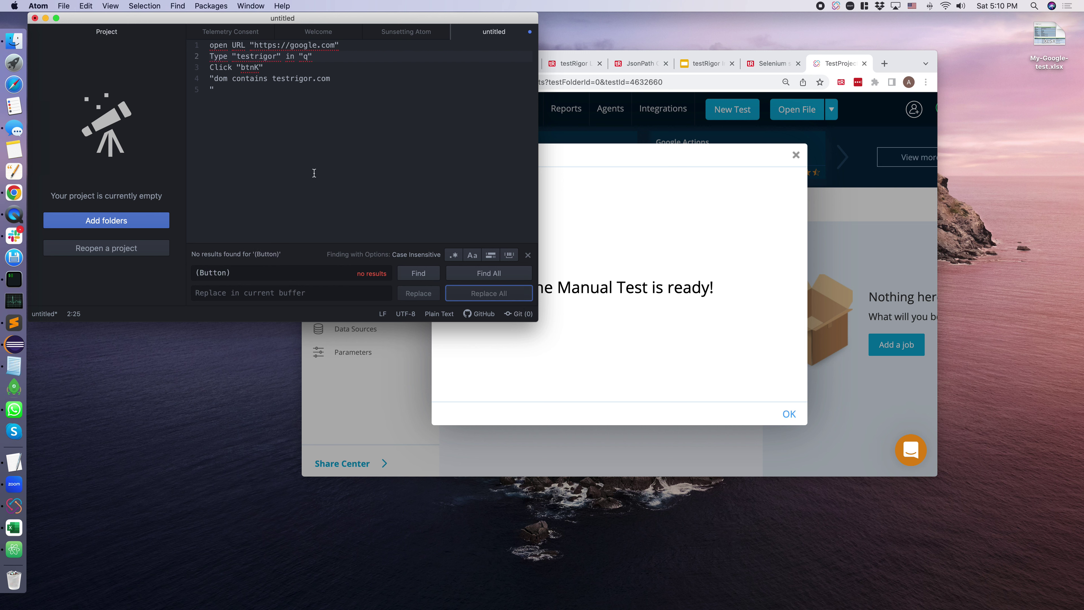
left_click(309, 267)
key("super+a")
key("BackSpace")
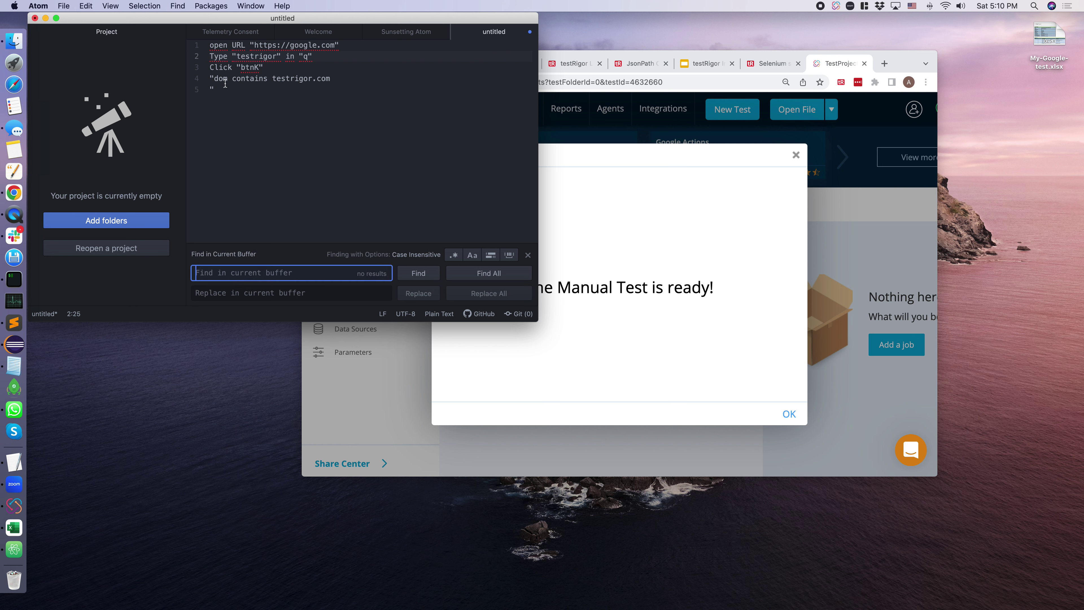
Join the stray closing quote onto line 4 and add an opening double quote before testrigor.com.
left_click(219, 83)
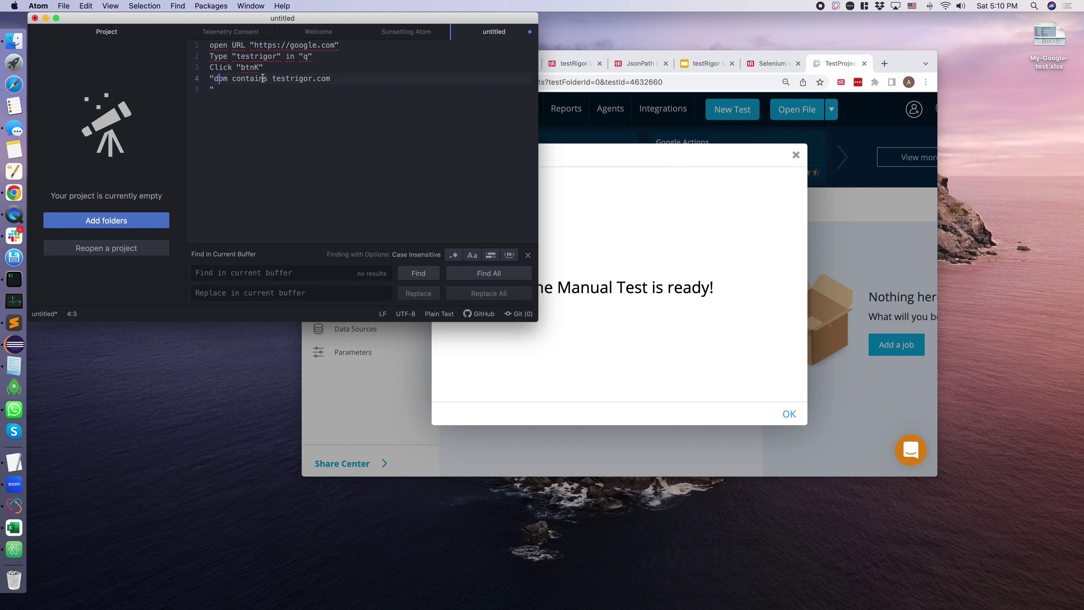
left_click(212, 90)
key("BackSpace")
left_click(272, 80)
type("\"")
Replace "dom contains", including its leading double quote, with "check that page contains" on line 4.
left_click_drag(268, 79, 210, 79)
key("super+c")
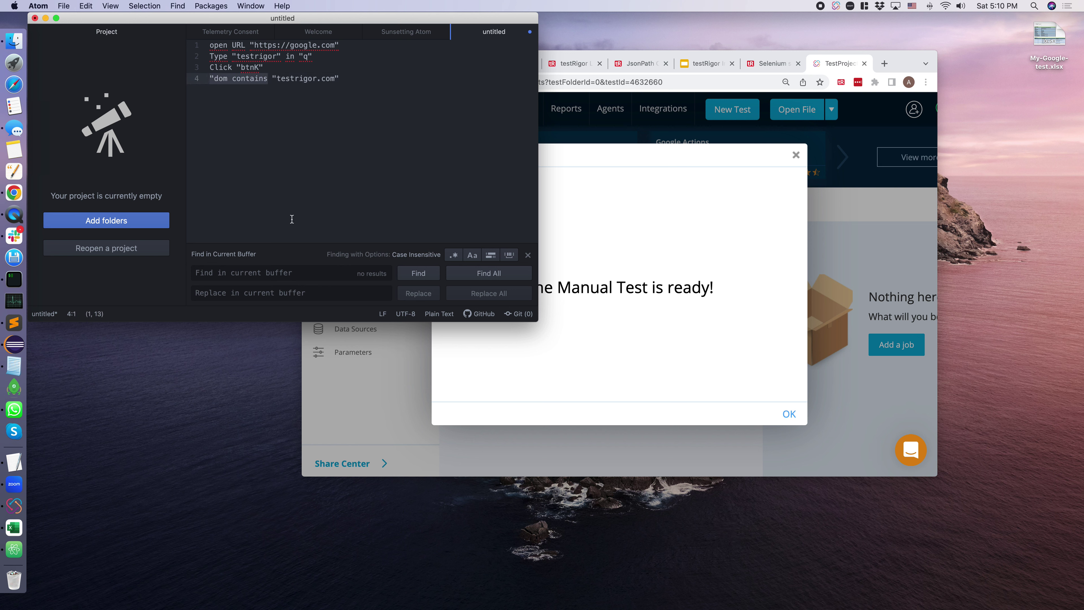
left_click(279, 277)
key("super+v")
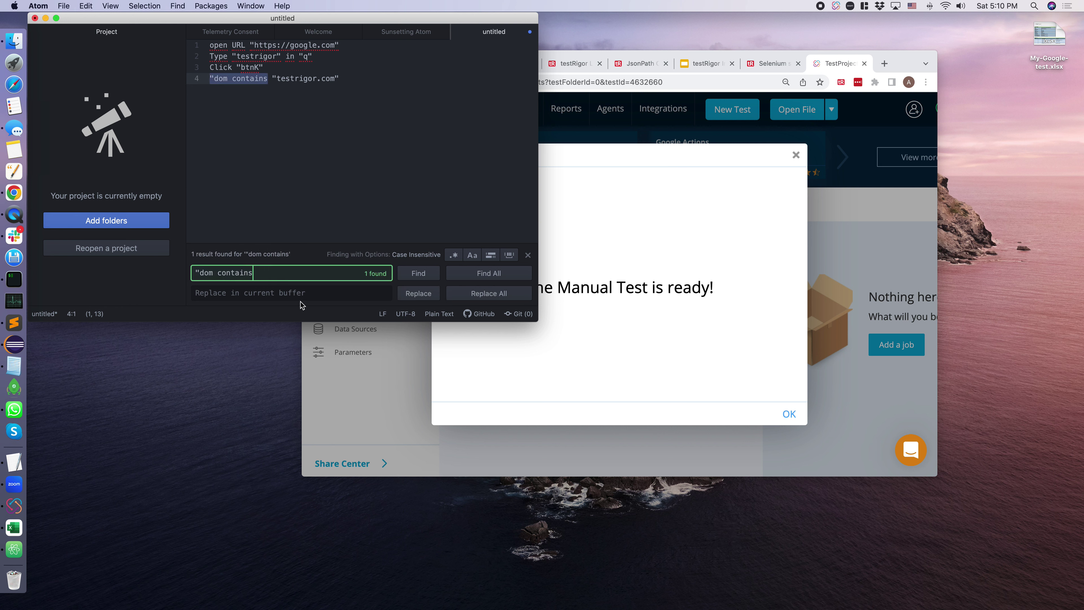
left_click(297, 295)
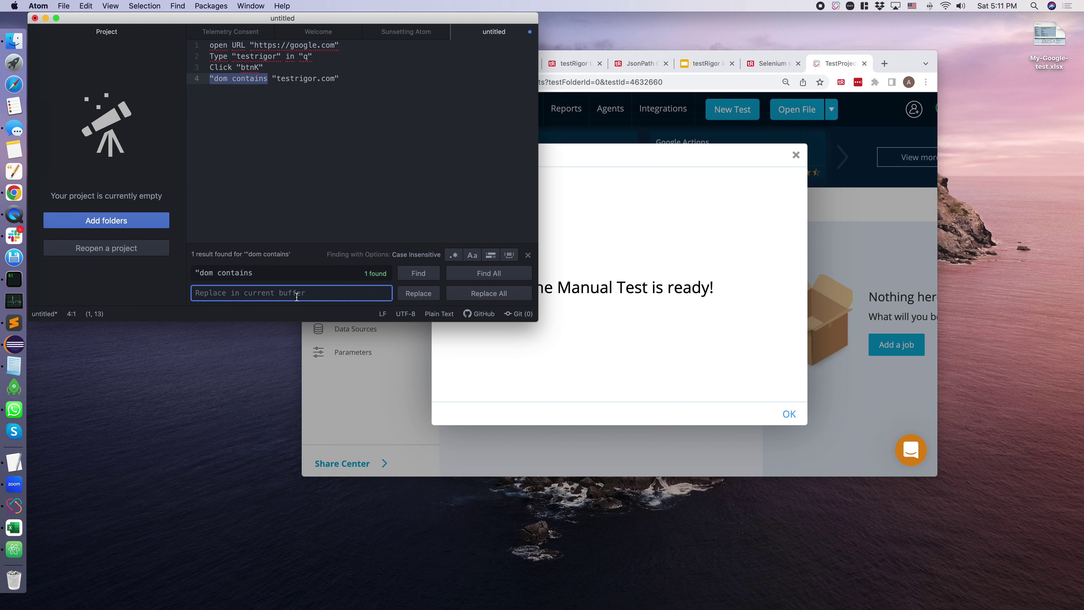
type("check that page contains")
left_click(448, 296)
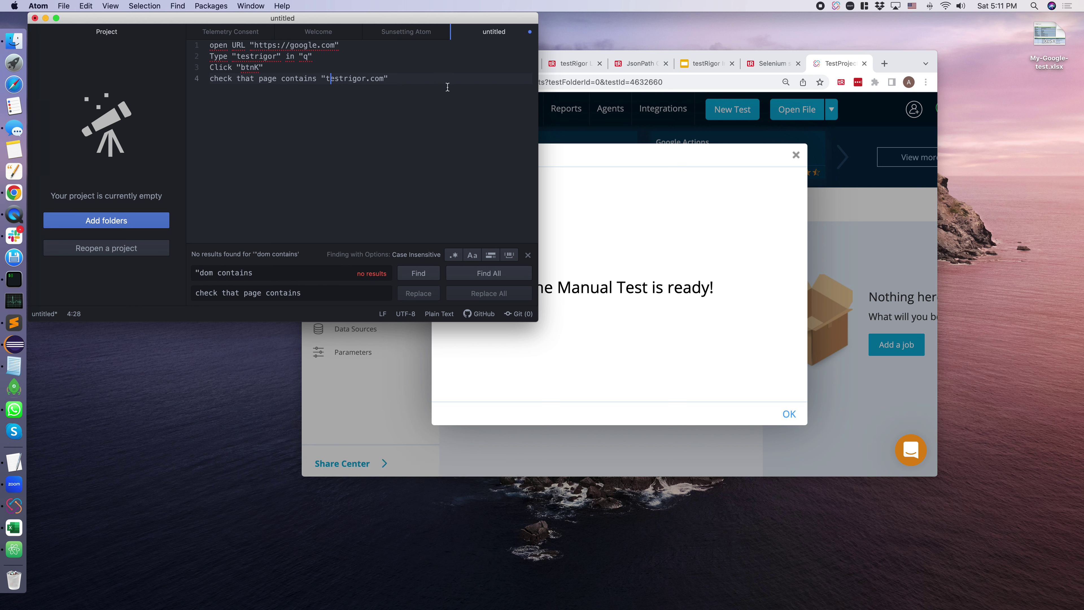
Copy all four converted lines and paste them as the steps of a new custom test case in testRigor's Google Search suite.
left_click_drag(420, 78, 188, 43)
key("super+c")
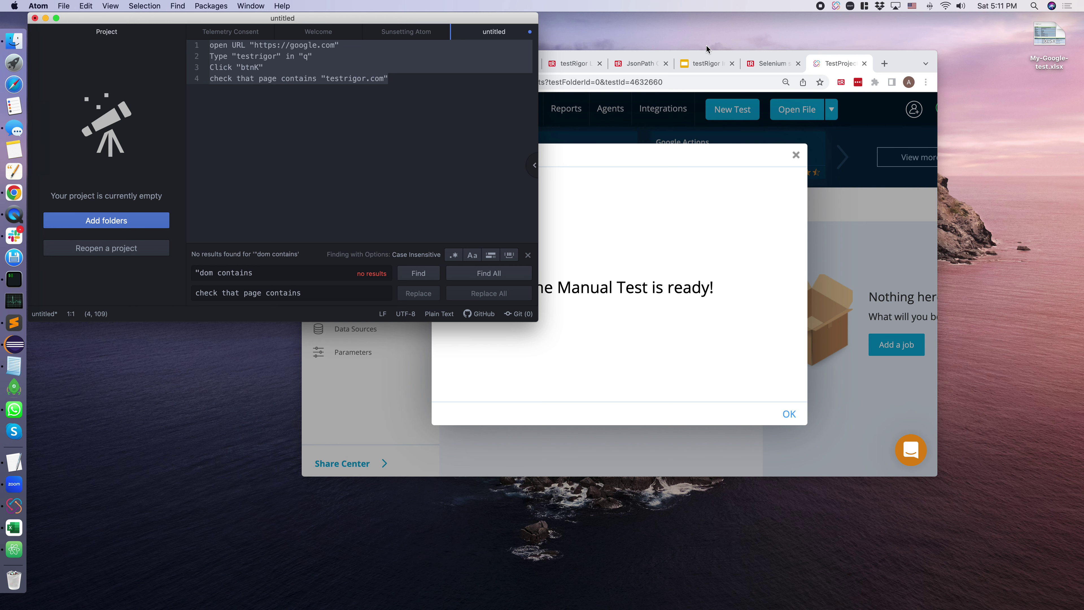
left_click(606, 51)
left_click(394, 64)
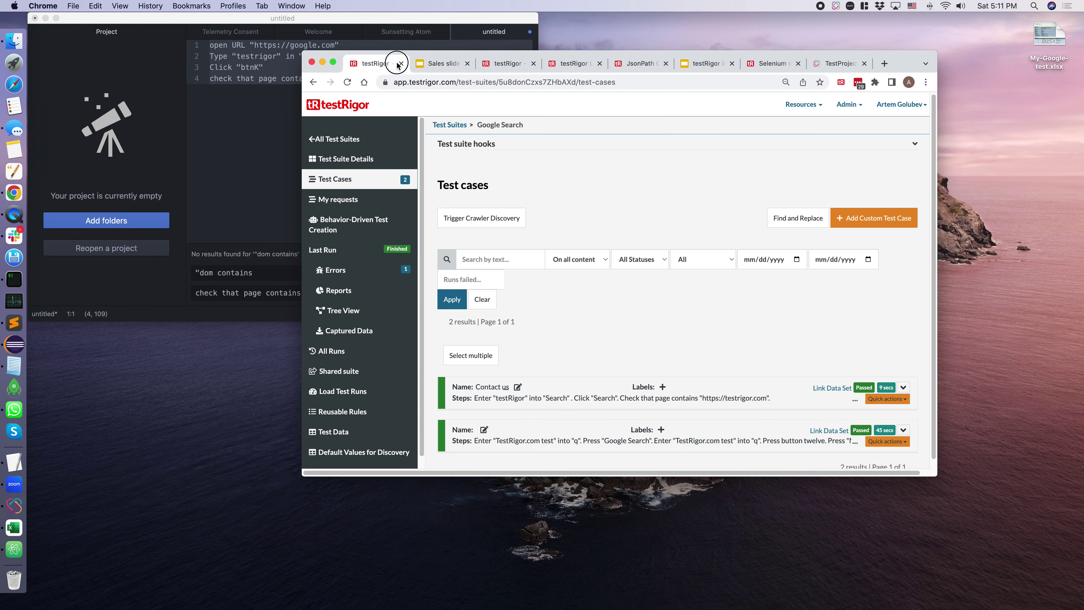
left_click(874, 217)
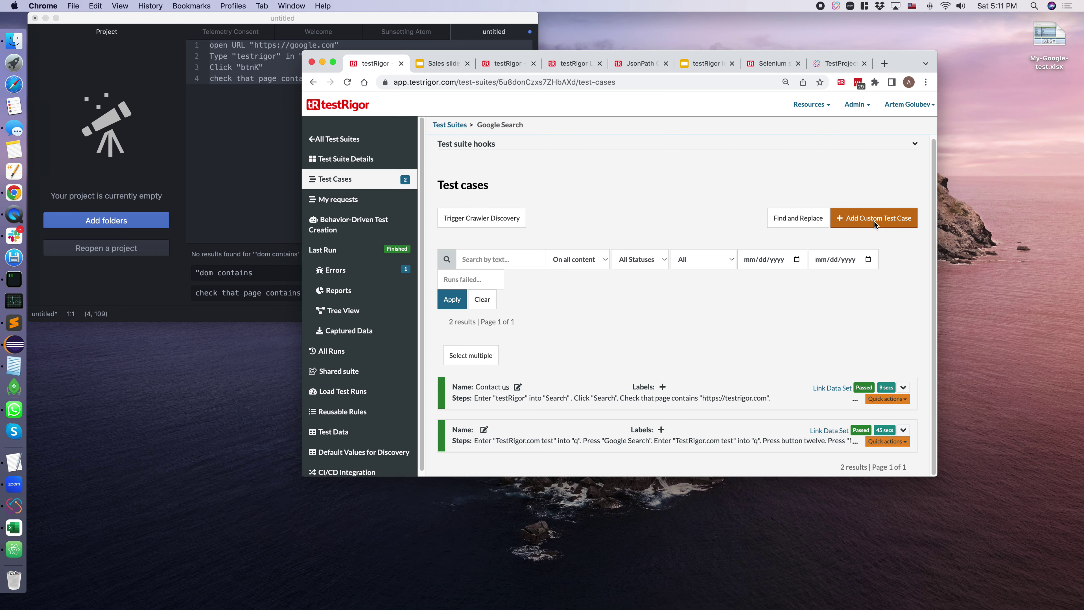
left_click(575, 258)
key("super+v")
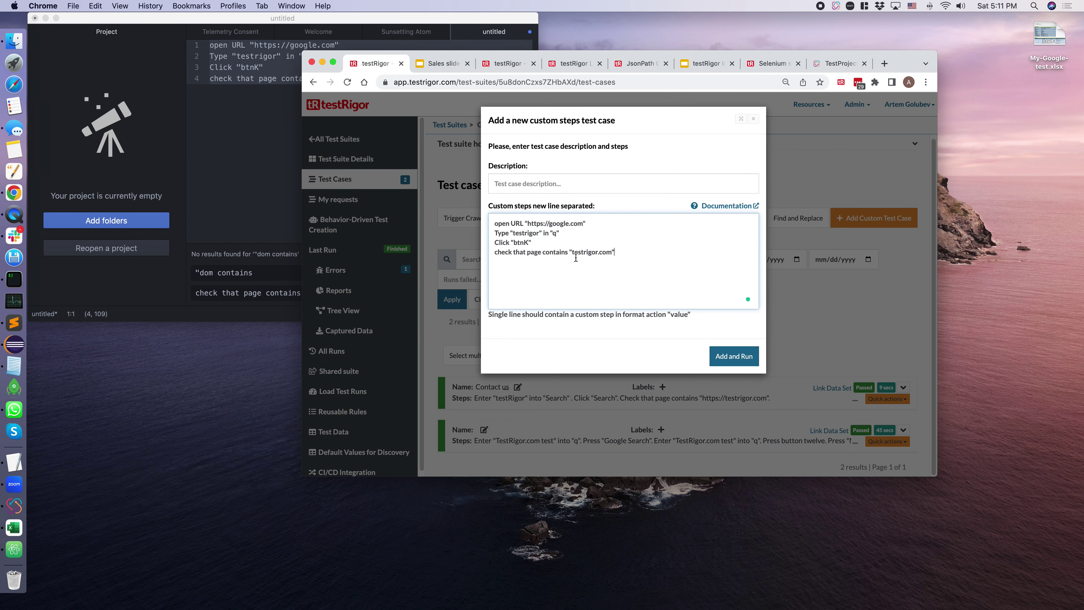
Set the test case description to "My Google Test", then add and run the test case.
left_click(553, 181)
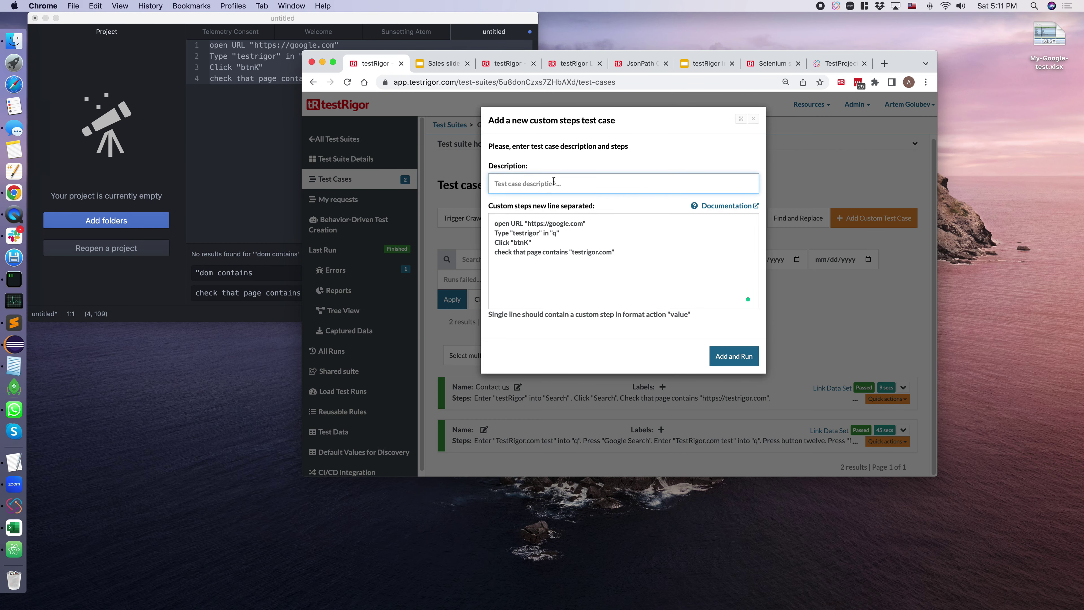
type("My Google")
type(" Te")
key("BackSpace")
type("Test")
left_click(734, 356)
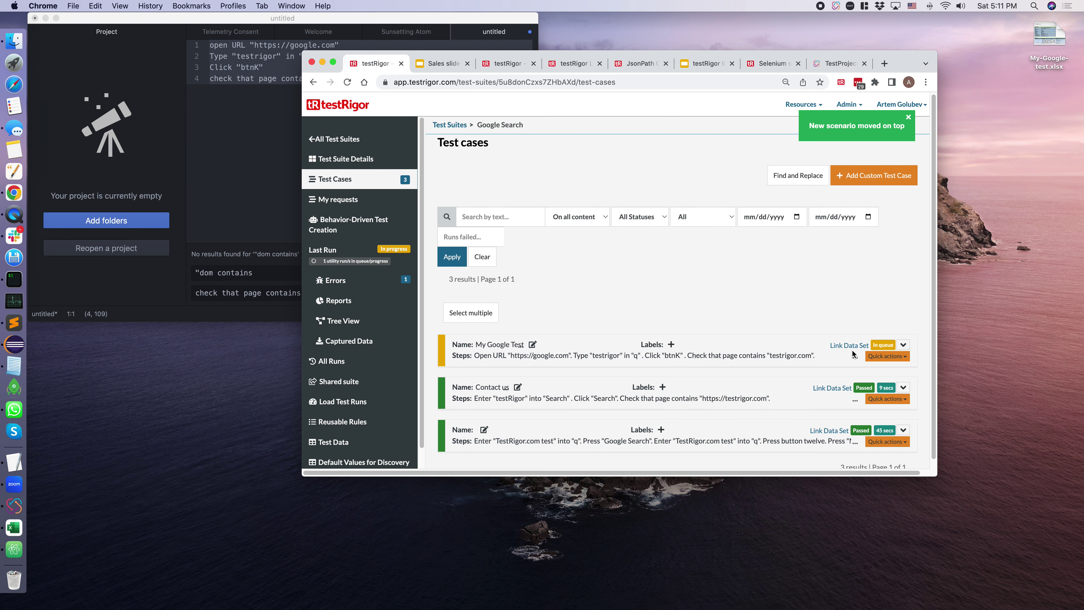
Examine the execution steps of My Google Test and the enlarged screenshot of the final page check.
left_click(903, 345)
scroll(648, 295, "down", 2)
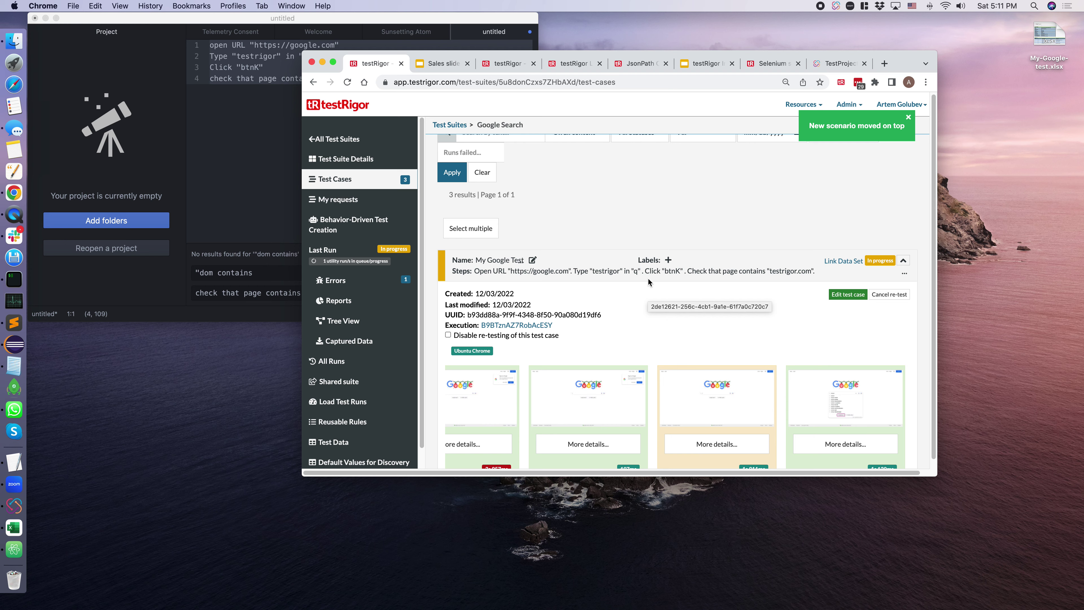
scroll(648, 279, "down", 5)
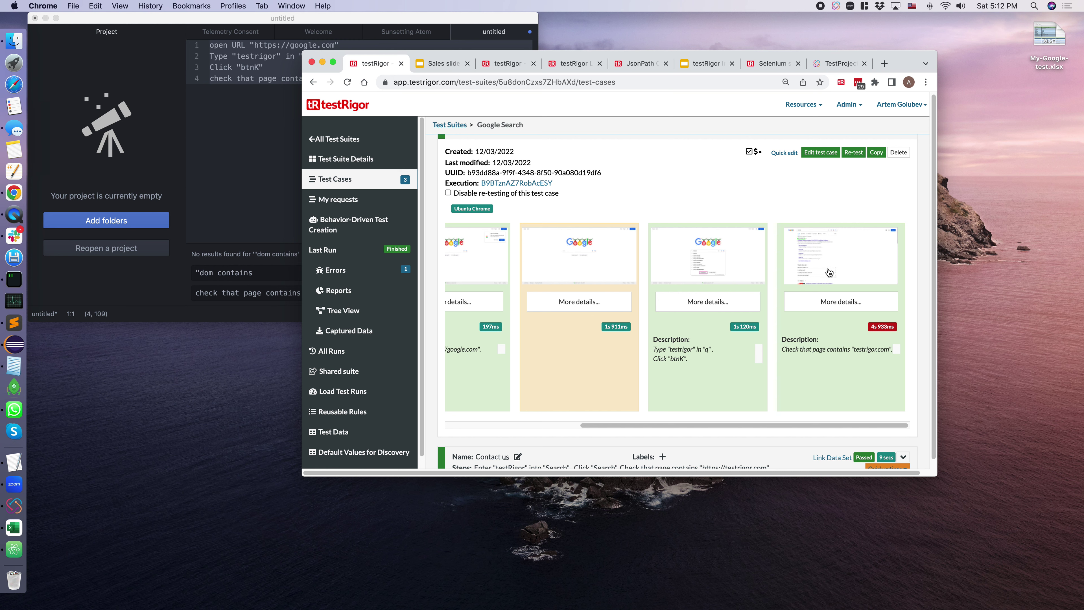
left_click(856, 273)
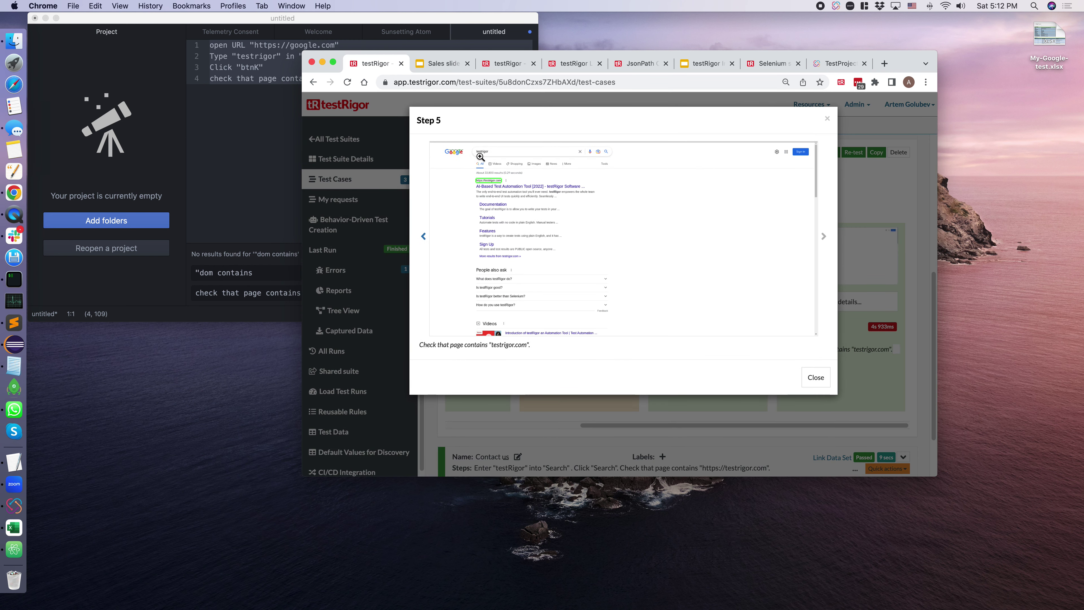
left_click(499, 183)
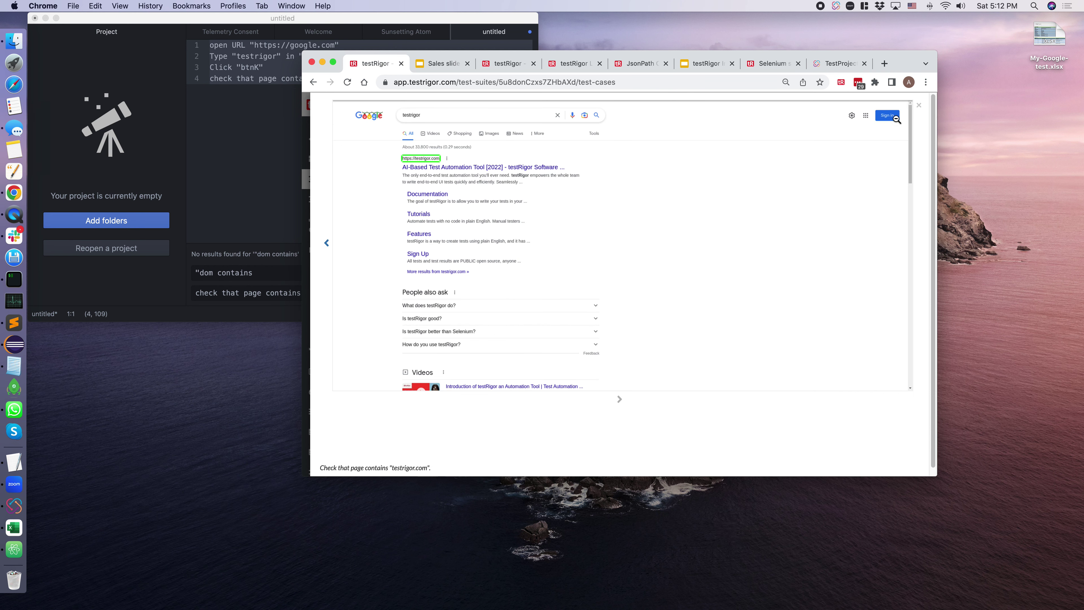
left_click(919, 105)
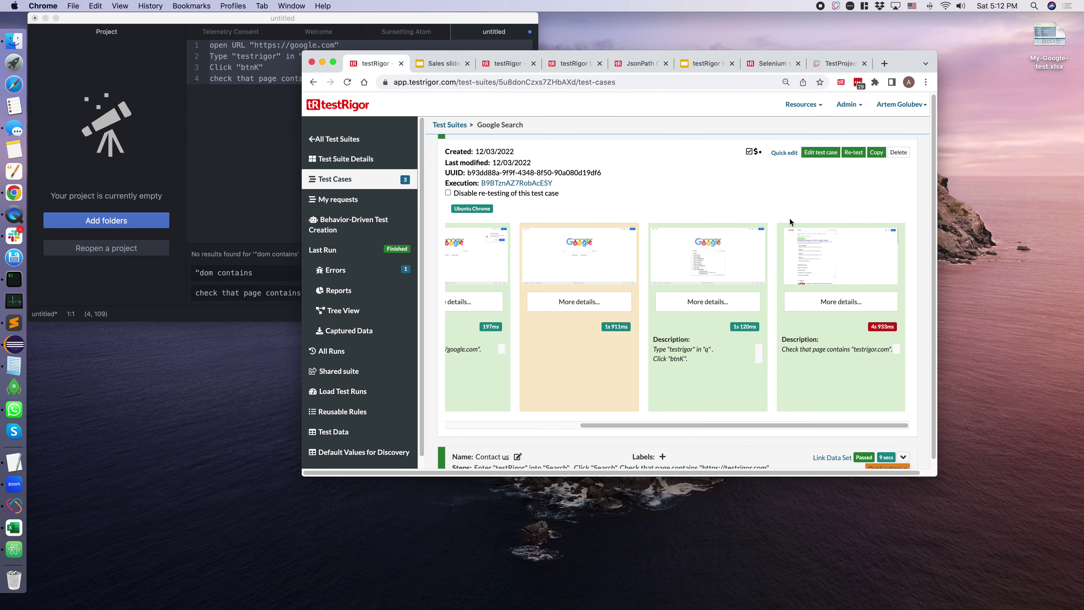